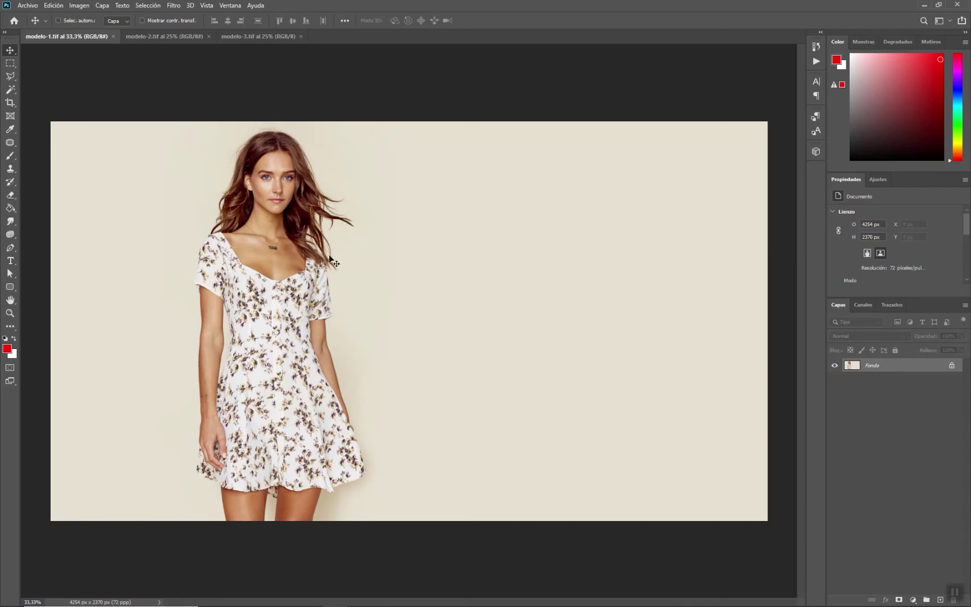
# Choose the Magic Wand tool in modelo-3.tif and automatically select the woman in the black dress with Select Subject
pyautogui.click(164, 37)
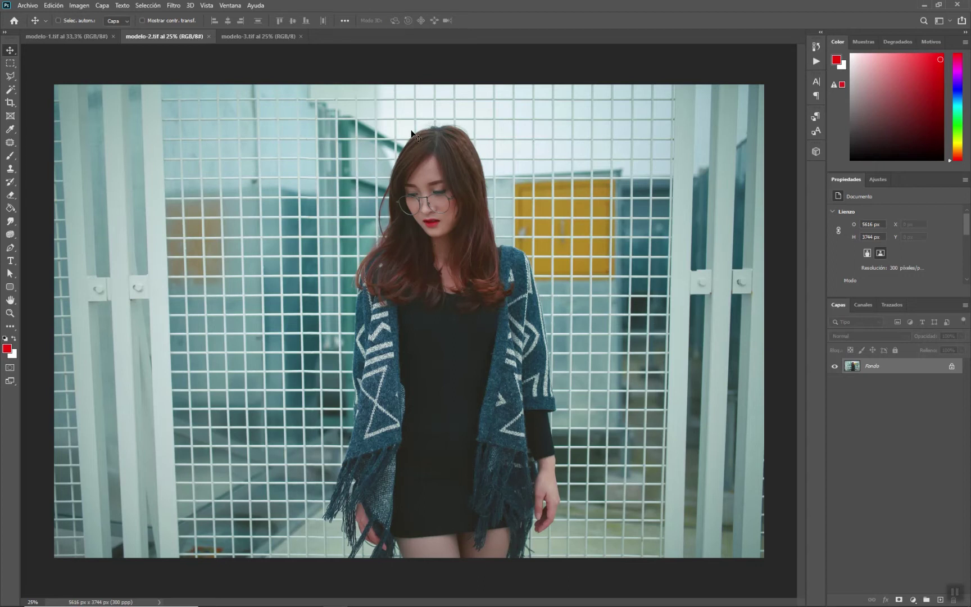
pyautogui.click(262, 36)
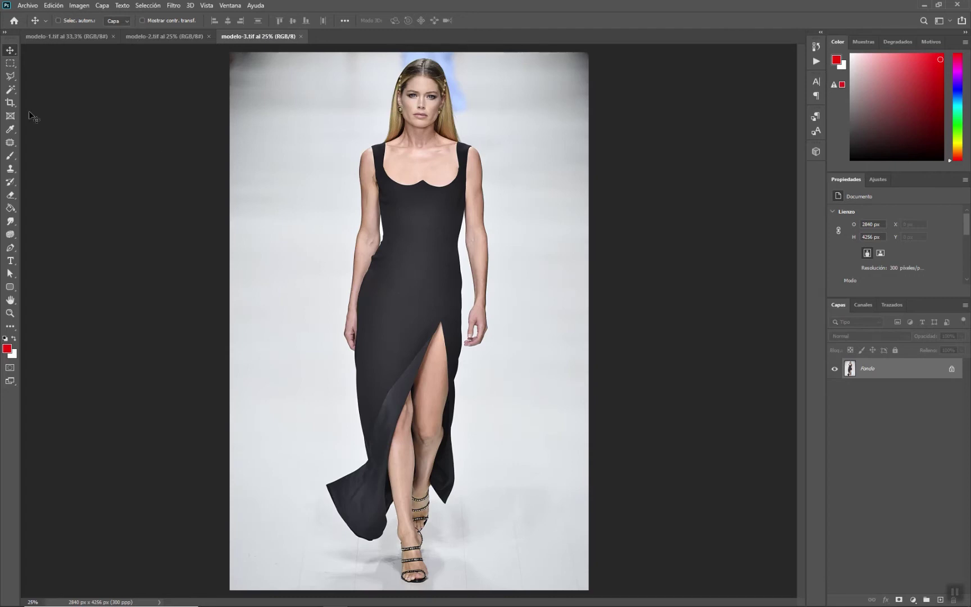
pyautogui.click(10, 65)
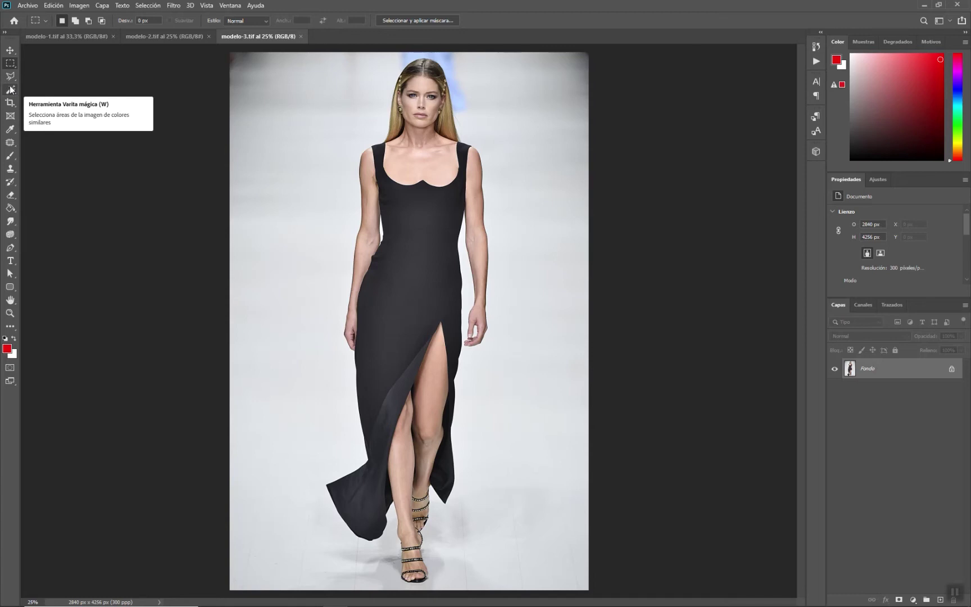
pyautogui.click(10, 89)
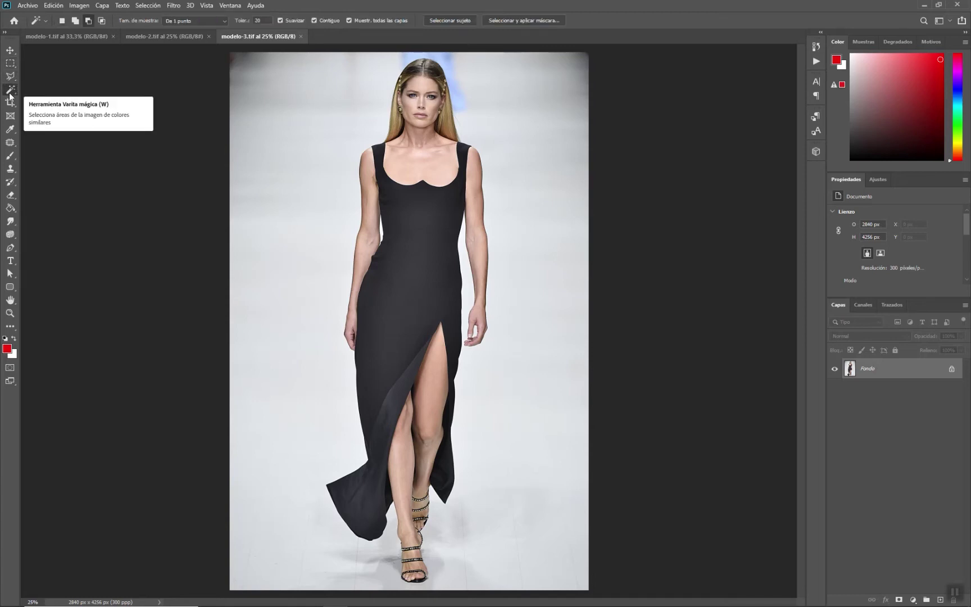
pyautogui.press('shift')
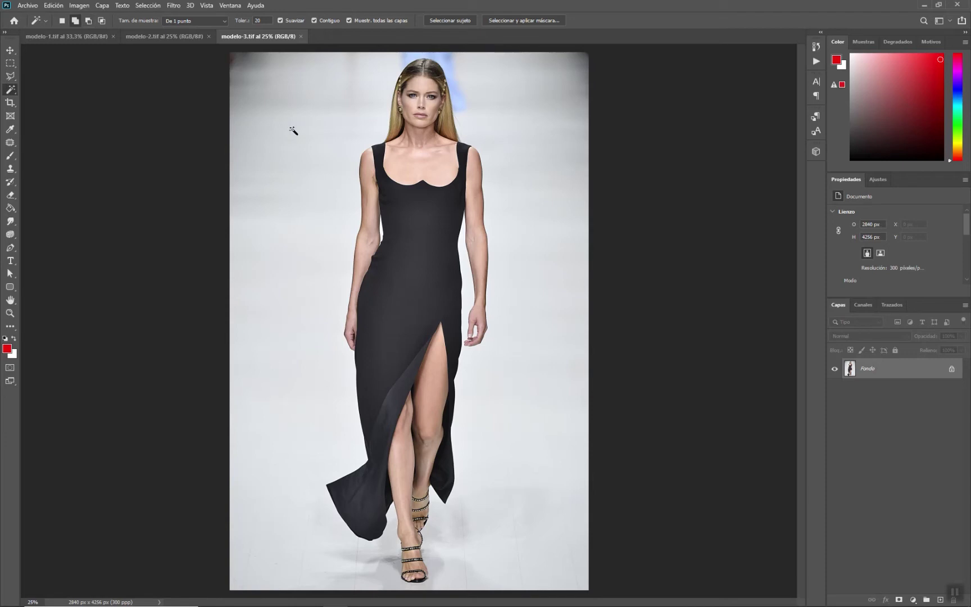
pyautogui.click(454, 20)
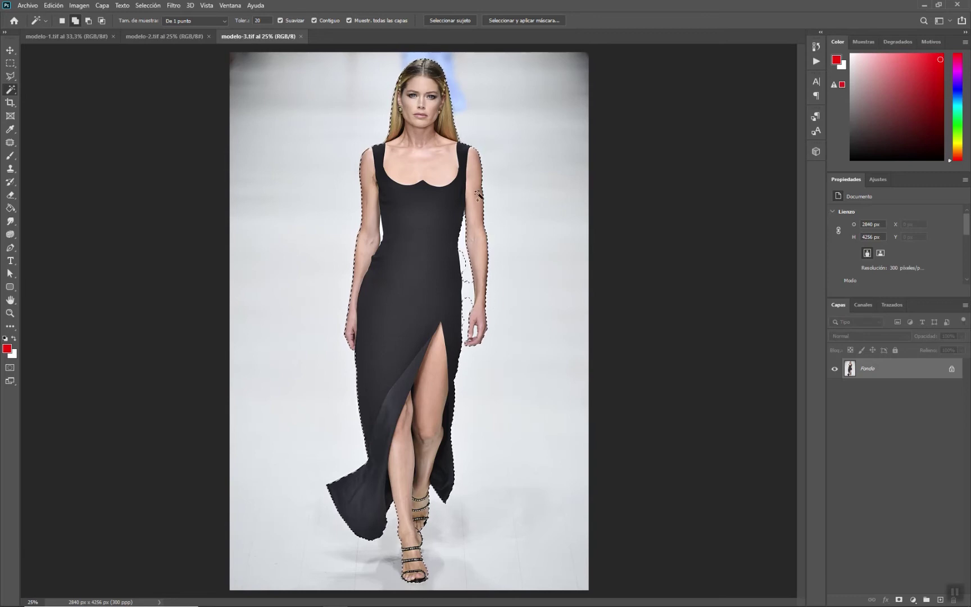
# Select the subject of modelo-1.tif automatically and display the selection in Quick Mask mode
pyautogui.click(93, 38)
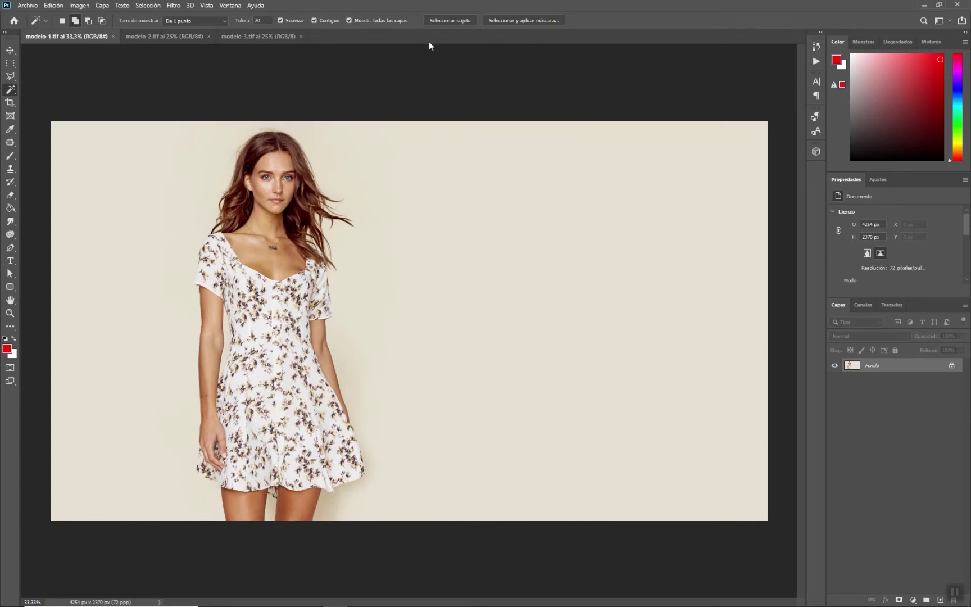
pyautogui.click(449, 21)
pyautogui.click(10, 368)
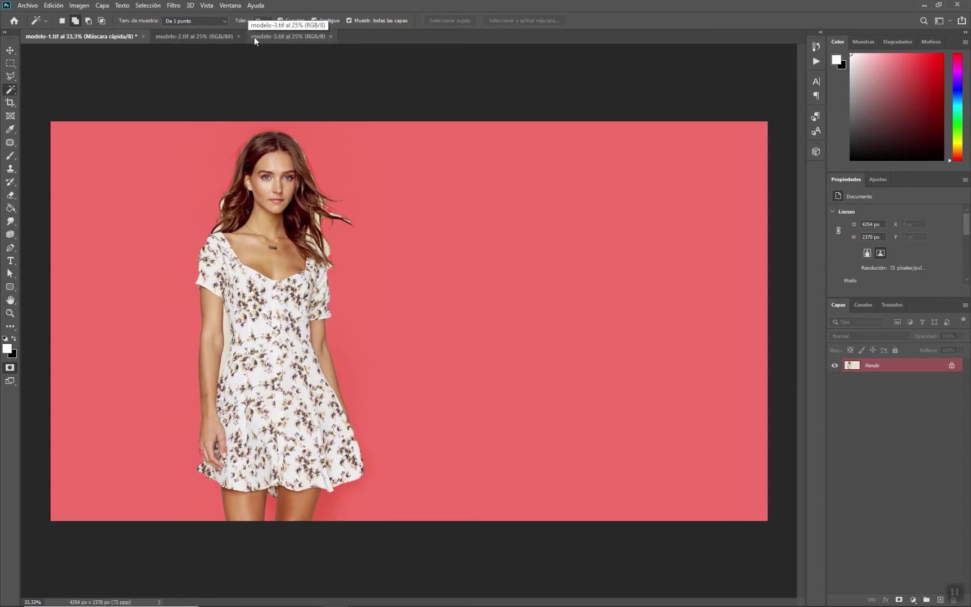
# Select the subject of modelo-2.tif automatically and display the selection as a Quick Mask
pyautogui.click(206, 35)
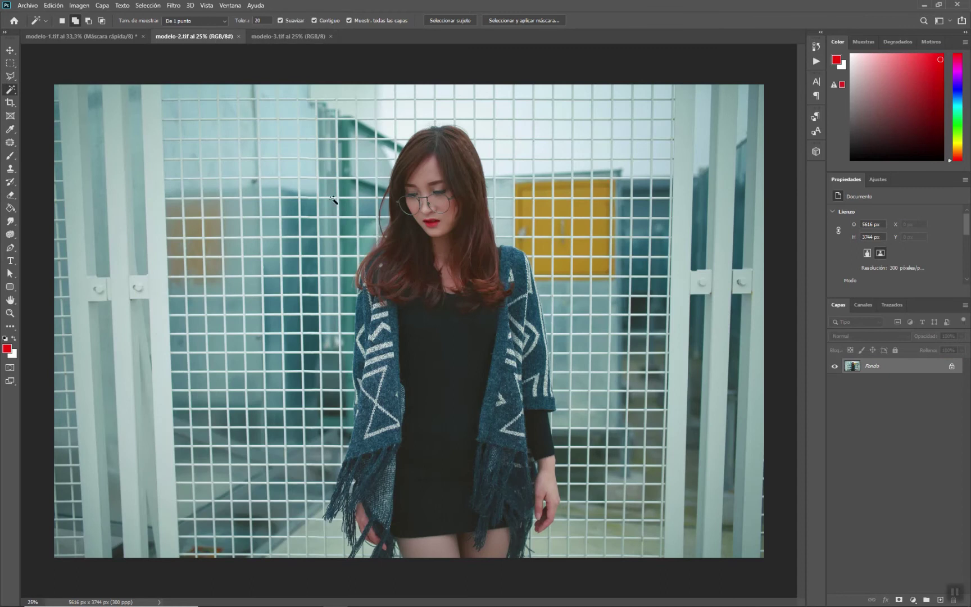
pyautogui.click(457, 19)
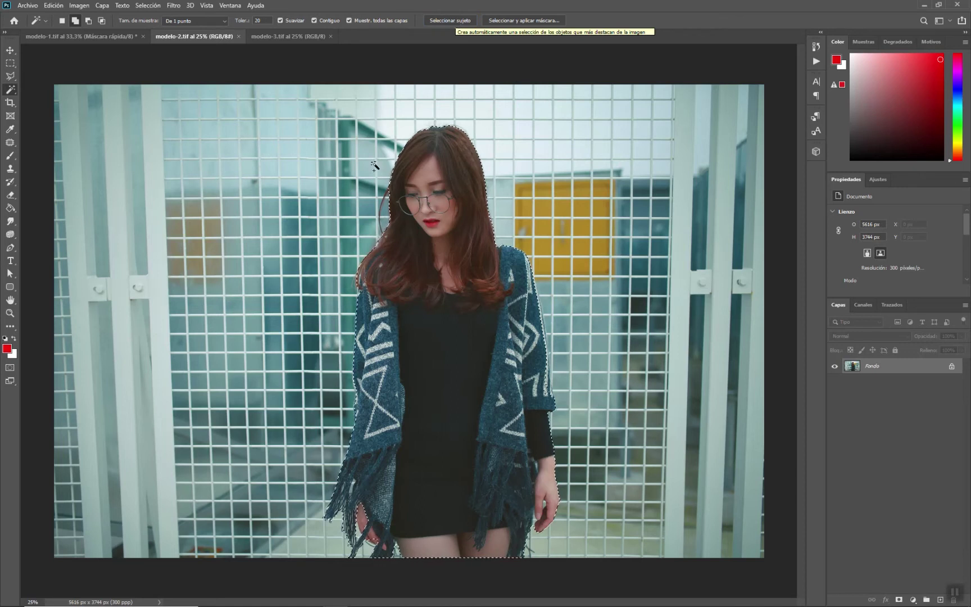
pyautogui.click(11, 370)
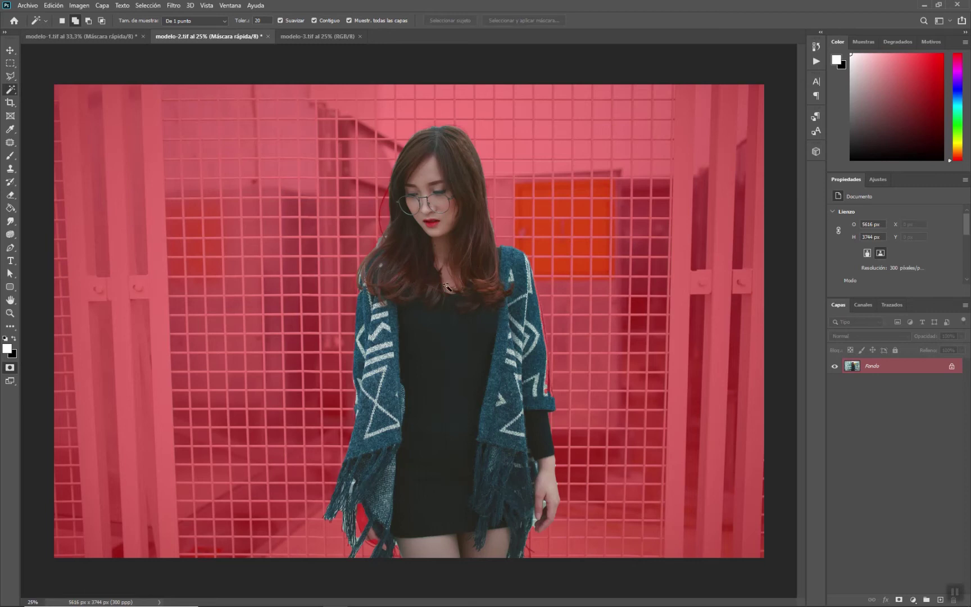
# Subtract the background gaps between arms and body from the modelo-3.tif selection, and check it in Quick Mask mode
pyautogui.click(320, 37)
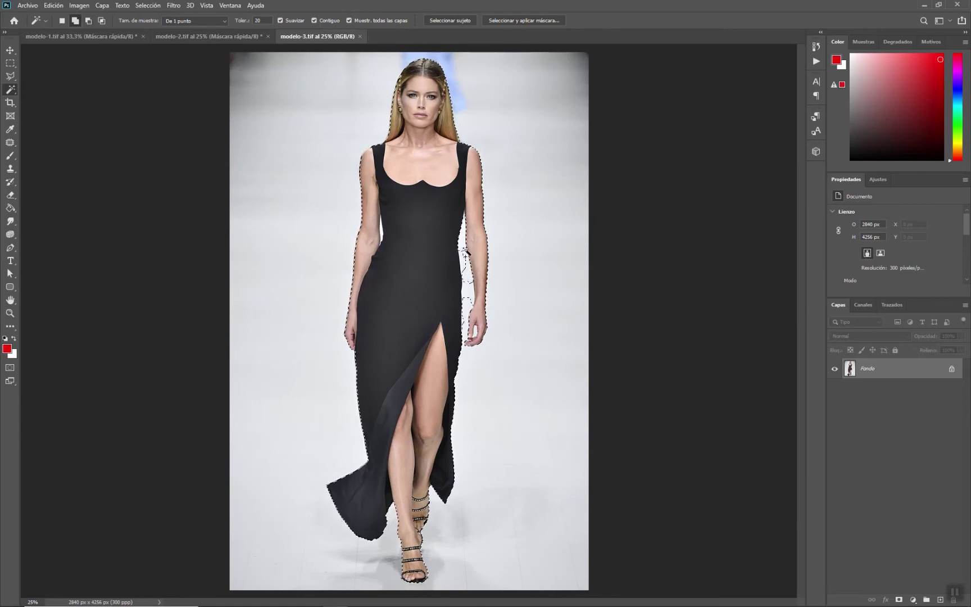
pyautogui.click(89, 21)
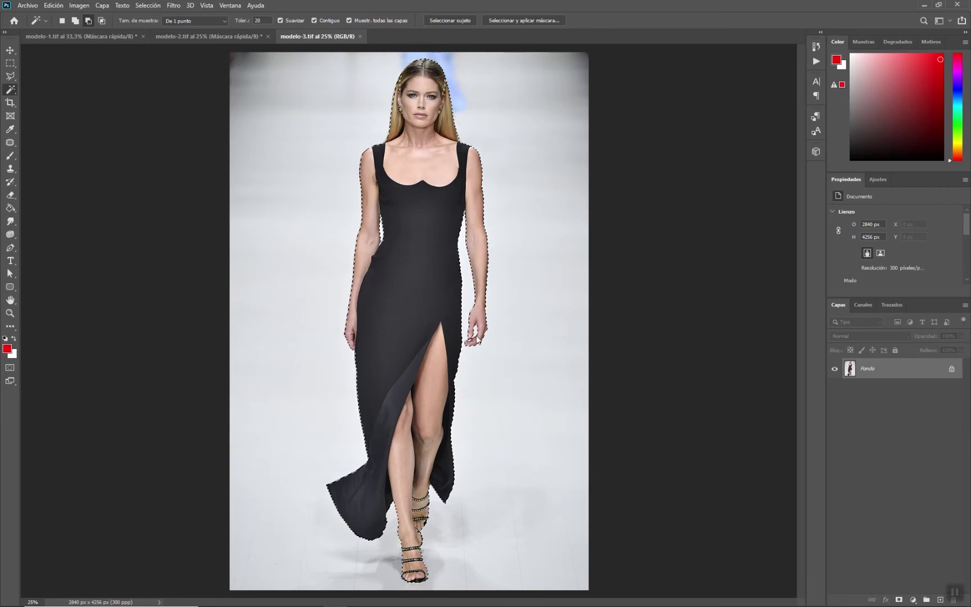
pyautogui.click(10, 368)
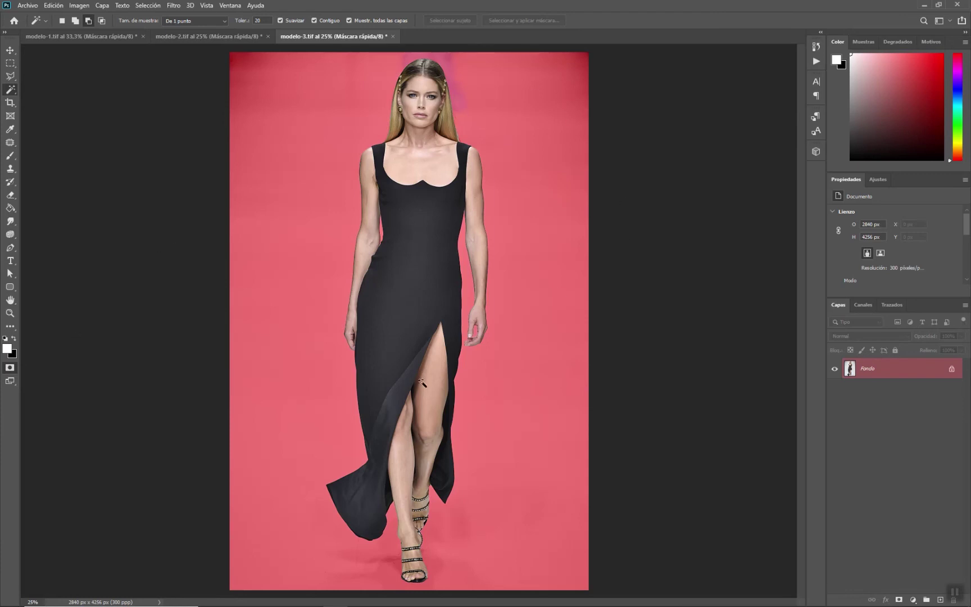
# Open the background image fondo-1.tif from the IMAGENES folder
pyautogui.click(28, 5)
pyautogui.click(35, 28)
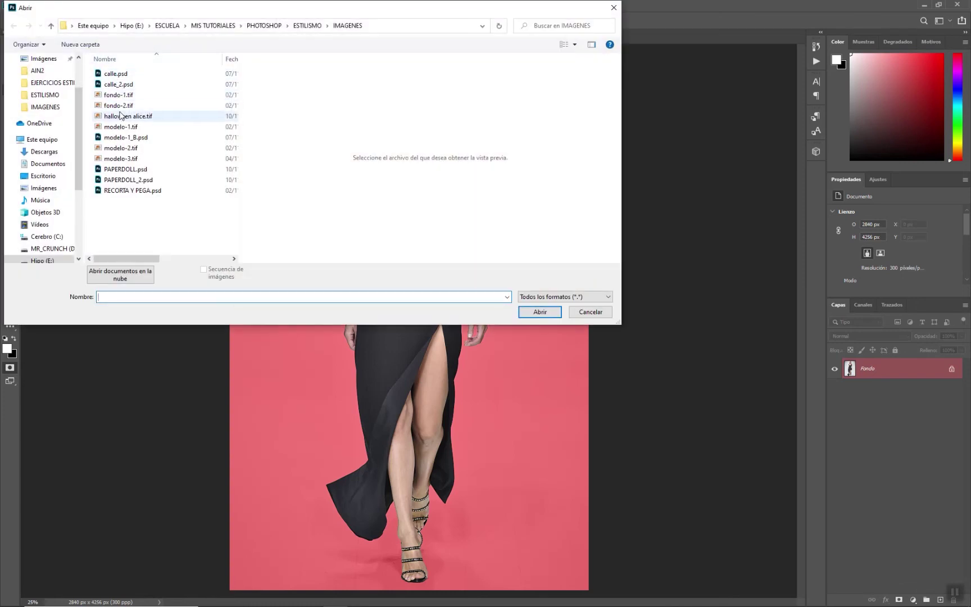
pyautogui.doubleClick(110, 95)
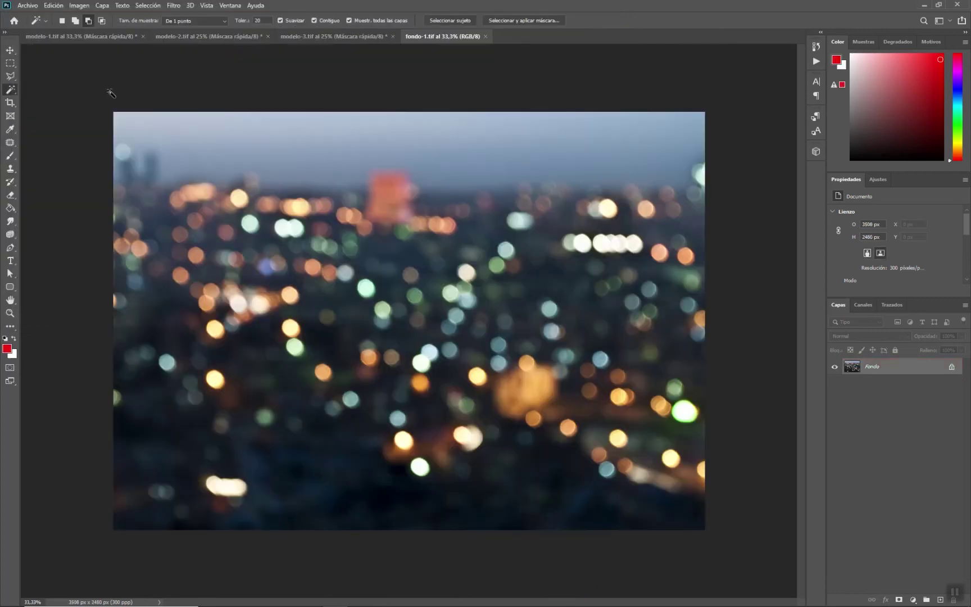
# Exit Quick Mask mode in modelo-3.tif and copy the selected woman
pyautogui.click(331, 36)
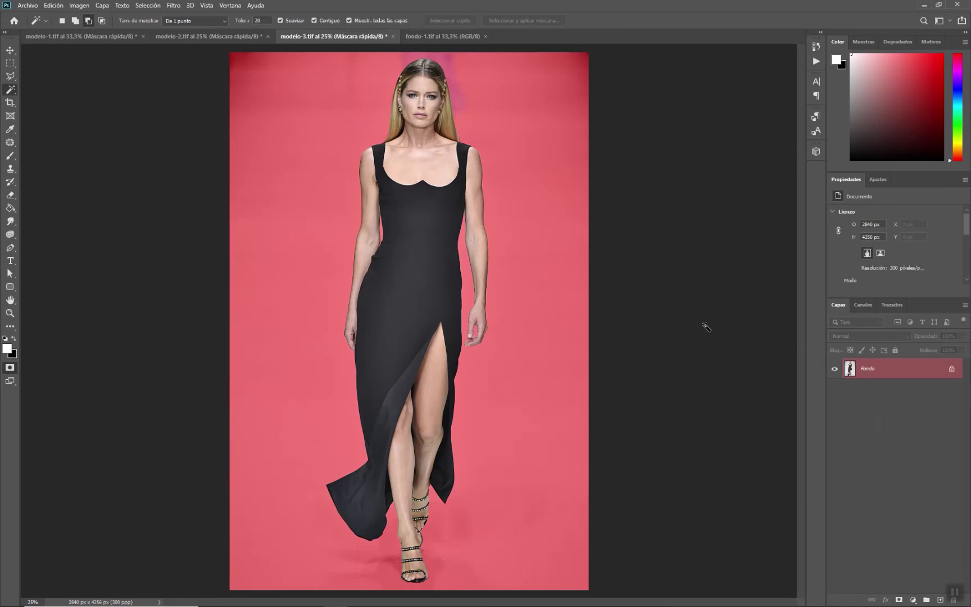
pyautogui.click(10, 368)
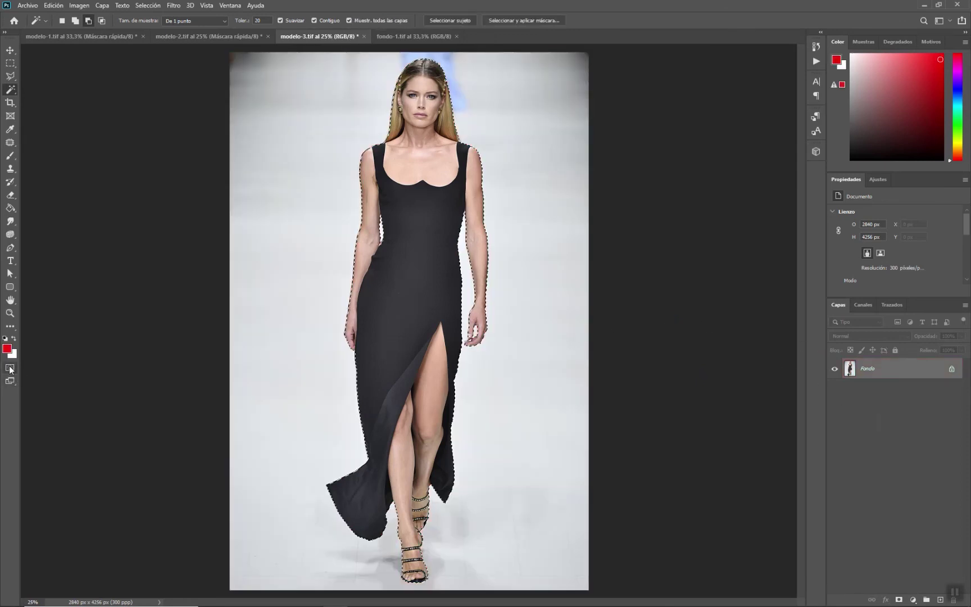
pyautogui.click(53, 6)
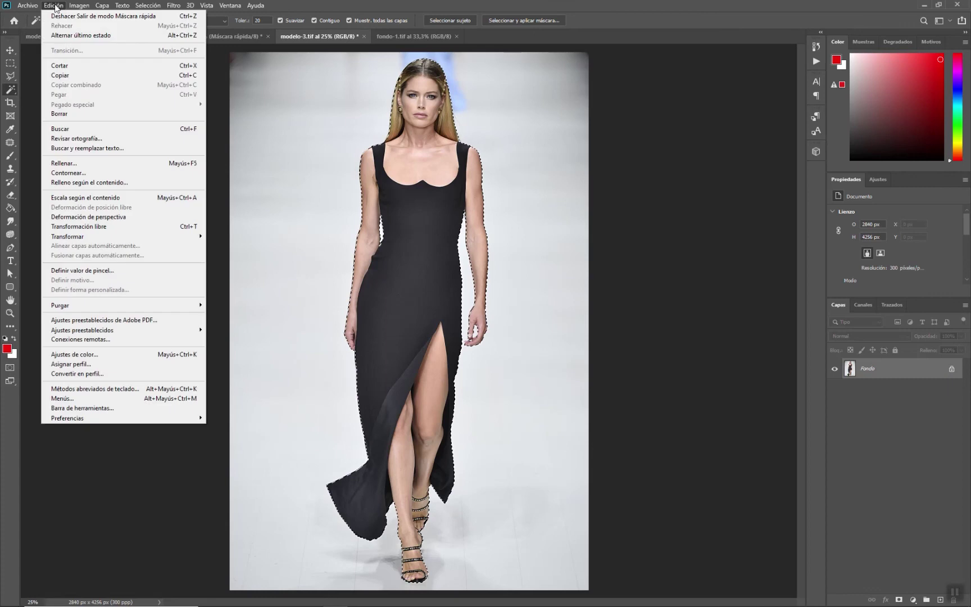
pyautogui.click(66, 75)
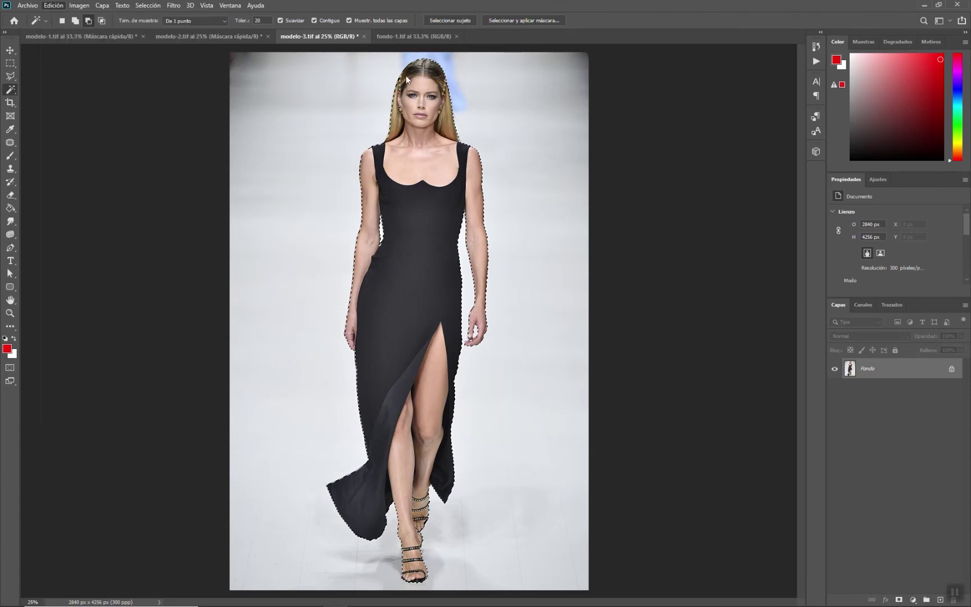
# Paste the woman into fondo-1.tif and move her down and slightly left, to about X 1039 px, Y 135 px
pyautogui.click(417, 36)
pyautogui.click(54, 5)
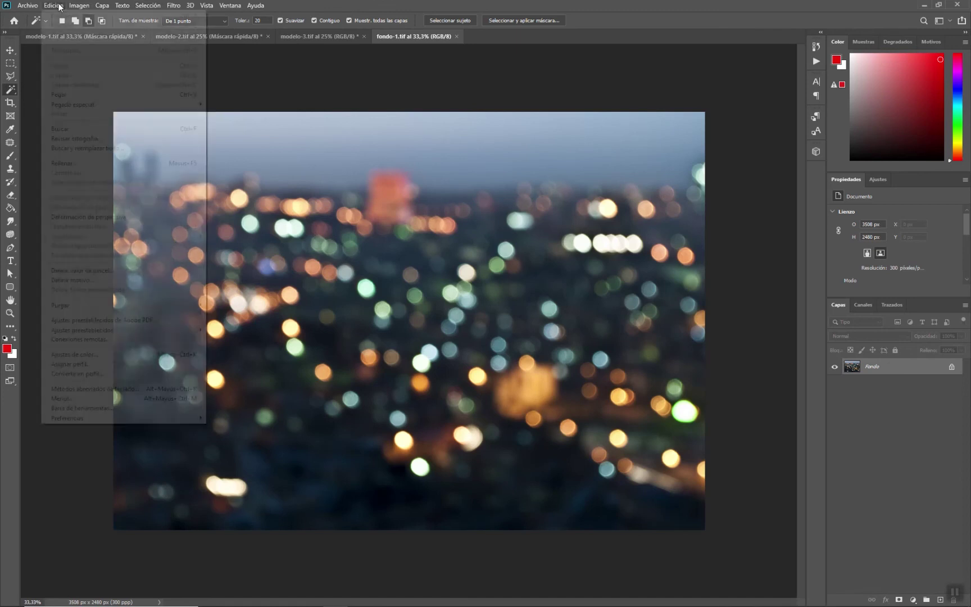
pyautogui.click(62, 95)
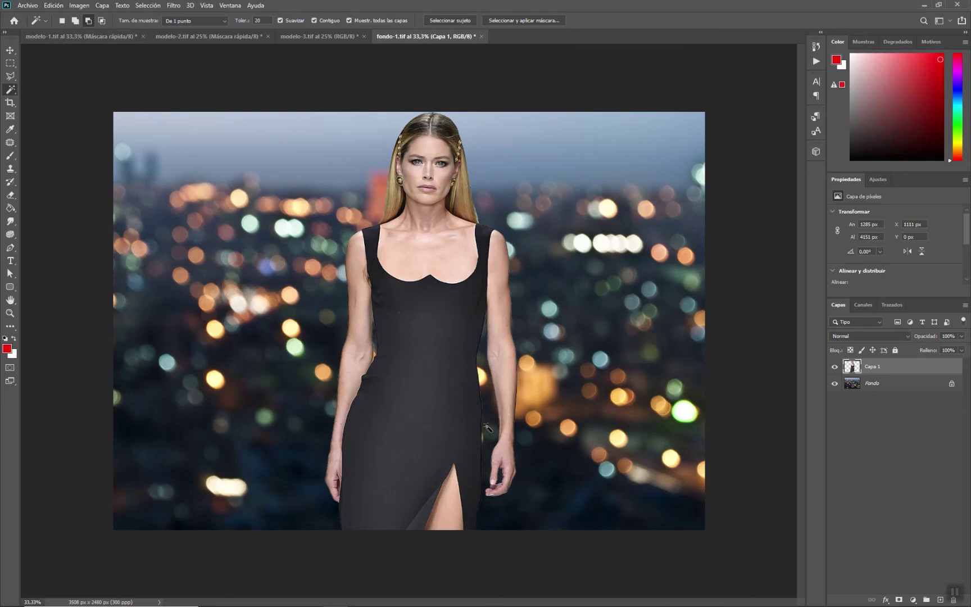
pyautogui.click(11, 51)
pyautogui.moveTo(411, 166); pyautogui.dragTo(397, 187)
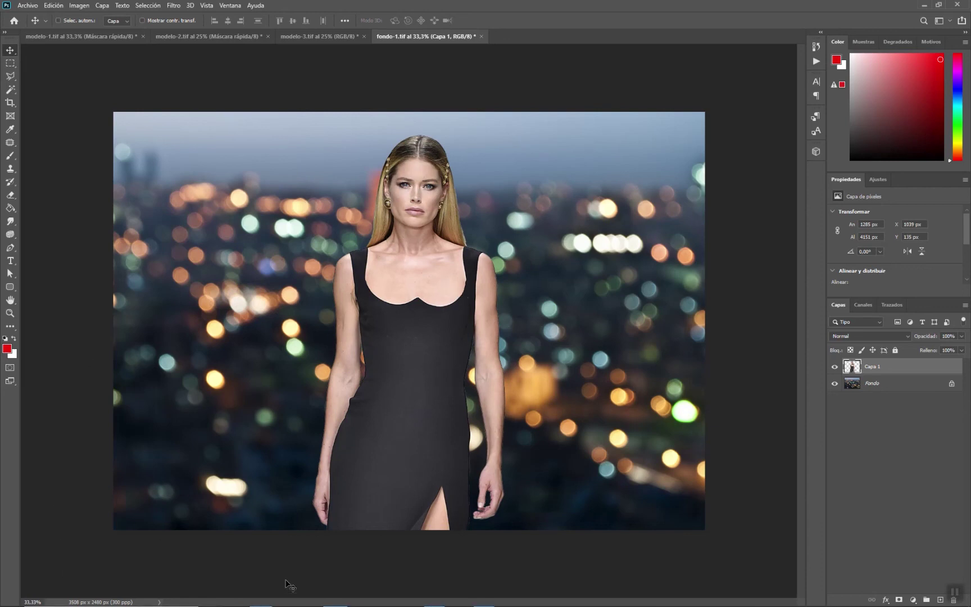
# Open the autumn forest background fondo-2.tif from the IMAGENES folder
pyautogui.click(20, 6)
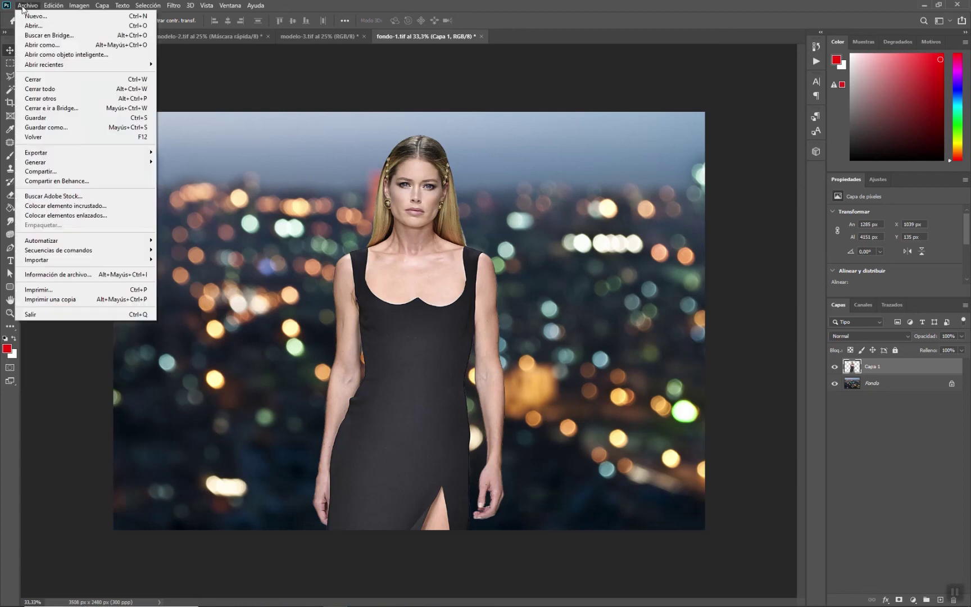
pyautogui.click(34, 26)
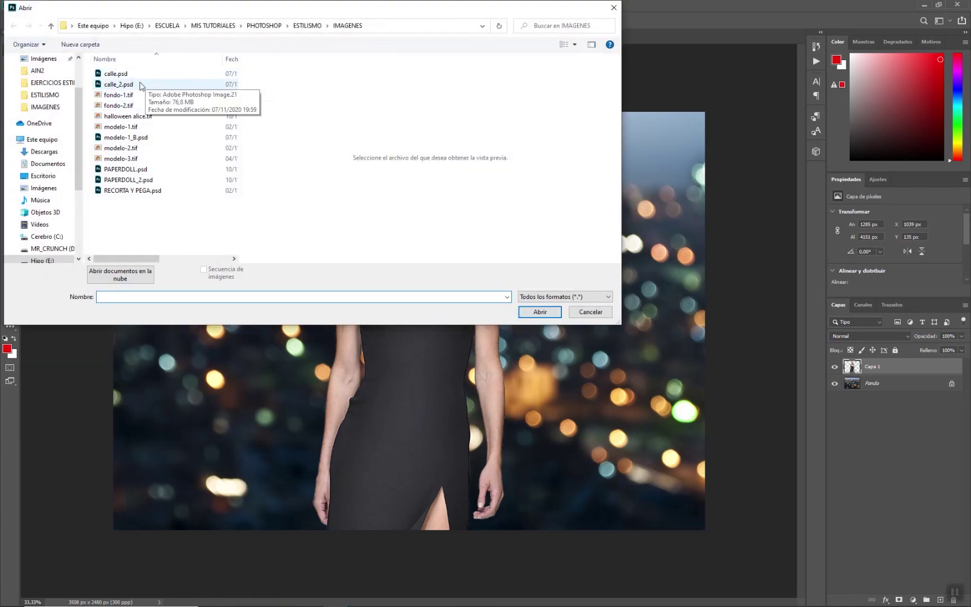
pyautogui.doubleClick(117, 105)
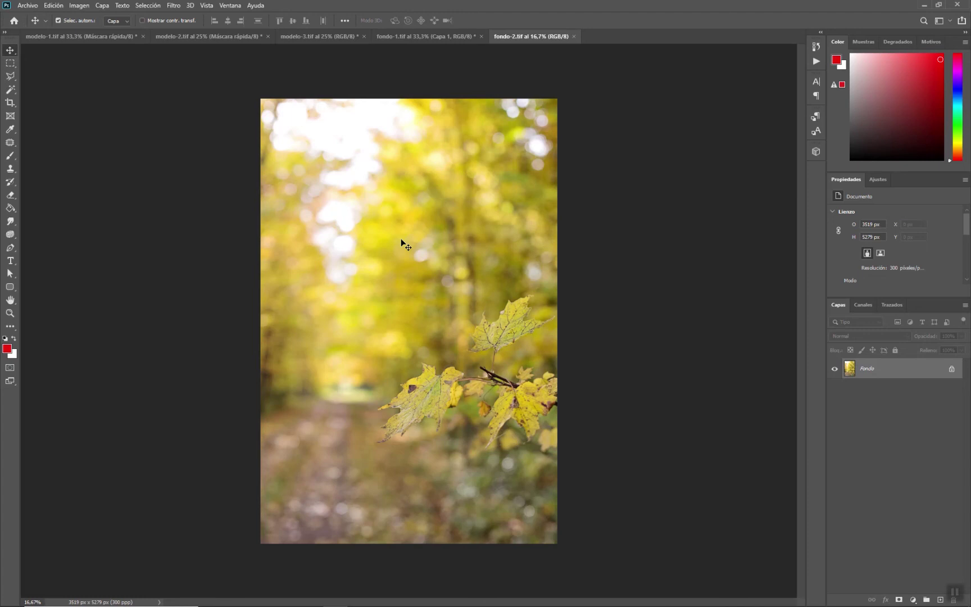
# Paste the copied woman into fondo-2.tif and move her toward the forest's left edge, to about X 133 px, Y 1370 px
pyautogui.hotkey('ctrl', 'v')
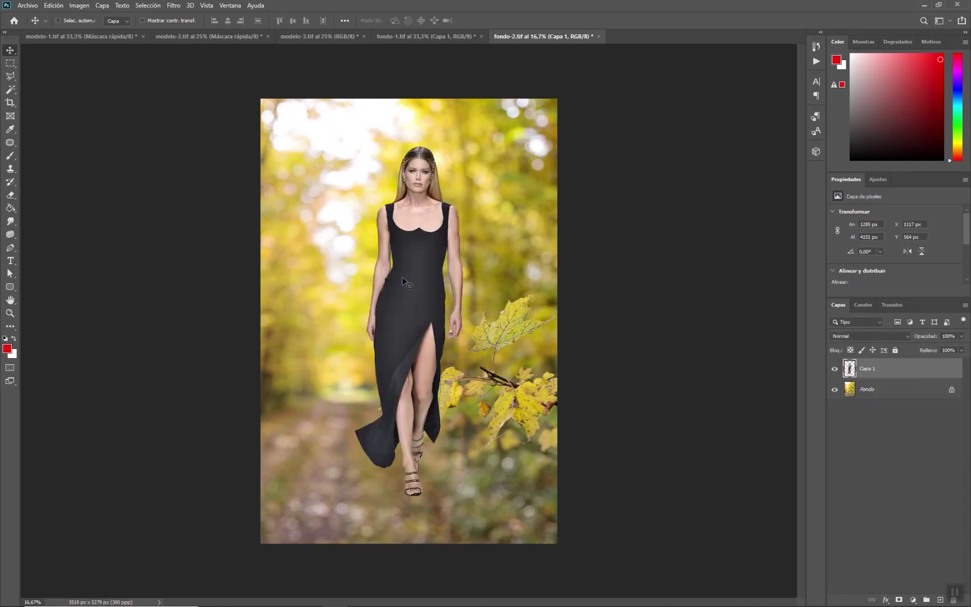
pyautogui.moveTo(410, 272); pyautogui.dragTo(423, 289)
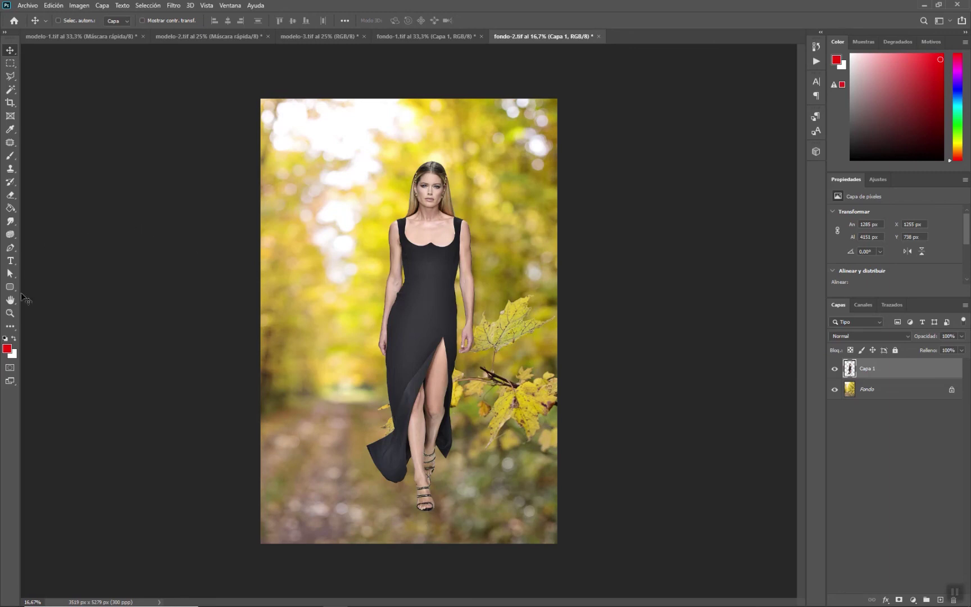
pyautogui.click(9, 313)
pyautogui.moveTo(415, 321); pyautogui.dragTo(459, 293)
pyautogui.click(10, 53)
pyautogui.moveTo(453, 242); pyautogui.dragTo(146, 416)
pyautogui.moveTo(270, 331); pyautogui.dragTo(453, 554)
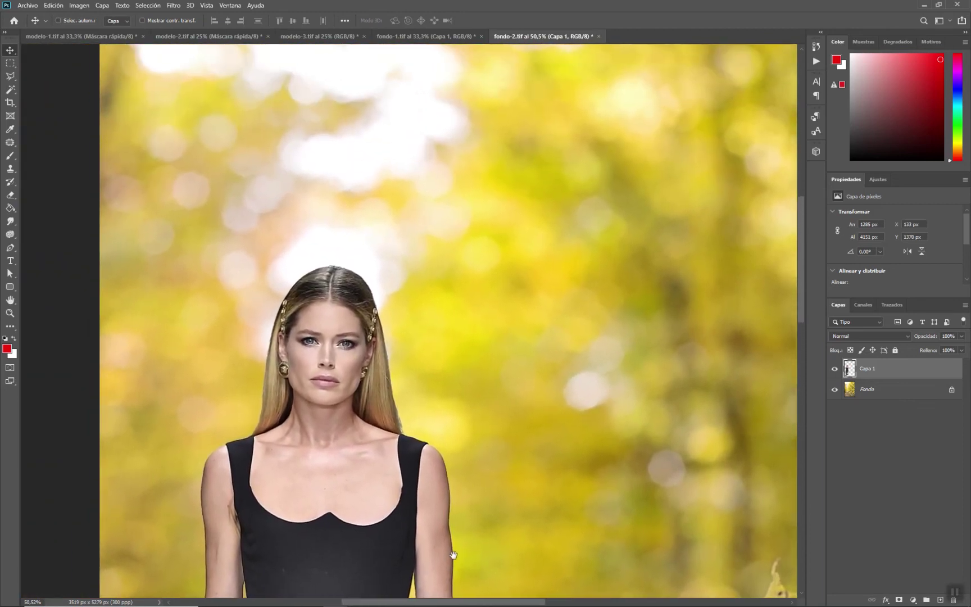